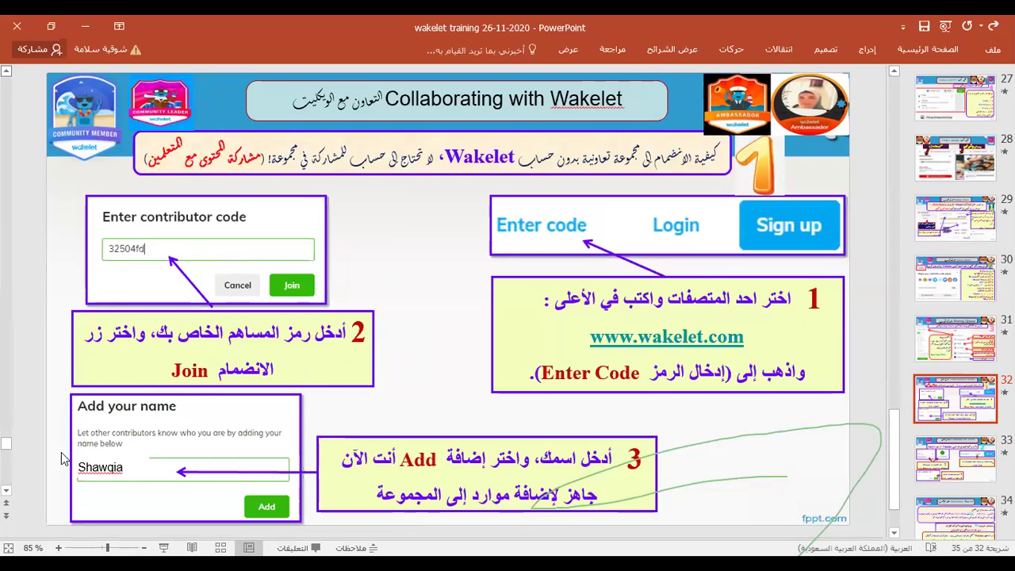
- Scroll through slides 33 to 35 on joining by login and the Wakelet extension
scroll(478, 423, "down", 1)
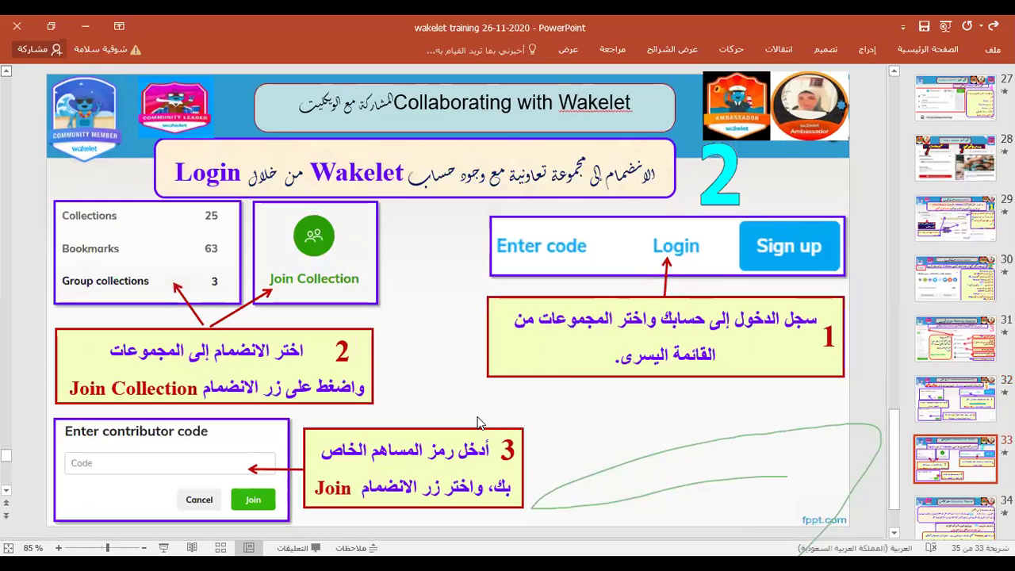
scroll(566, 421, "down", 1)
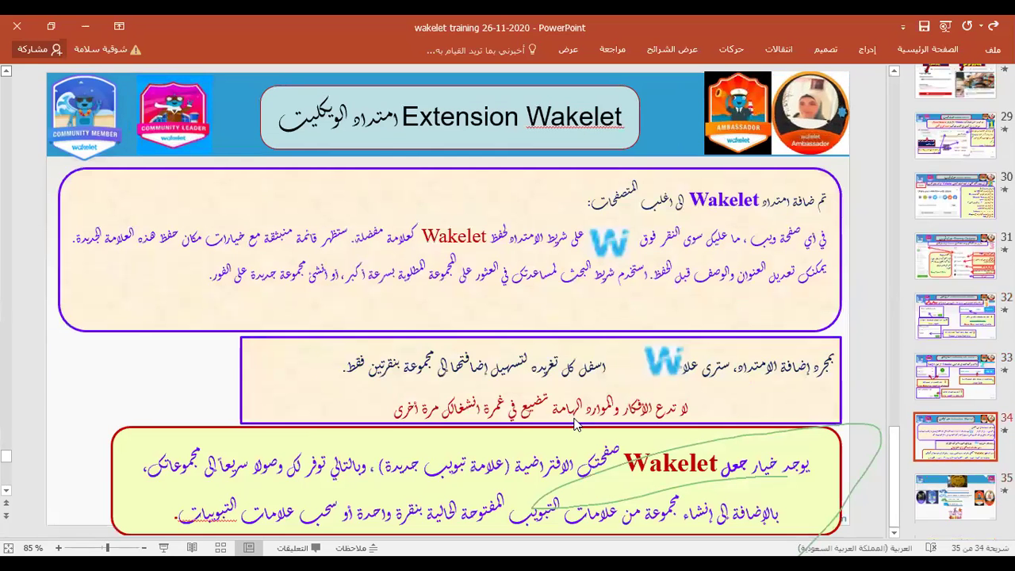
scroll(596, 468, "down", 1)
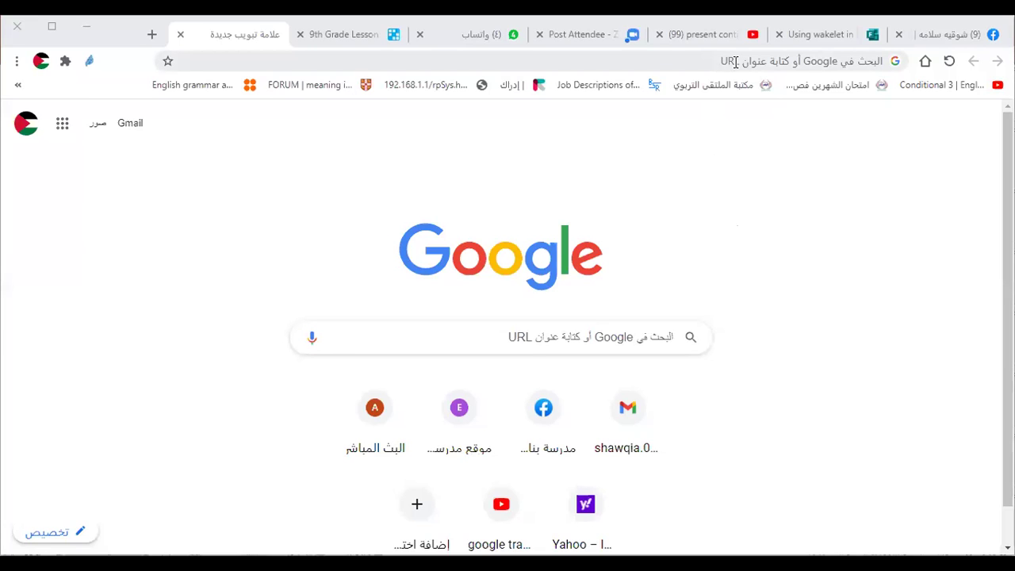
- Enter 'wakelet' in the address bar and choose the Wakelet create-collection suggestion
left_click(737, 61)
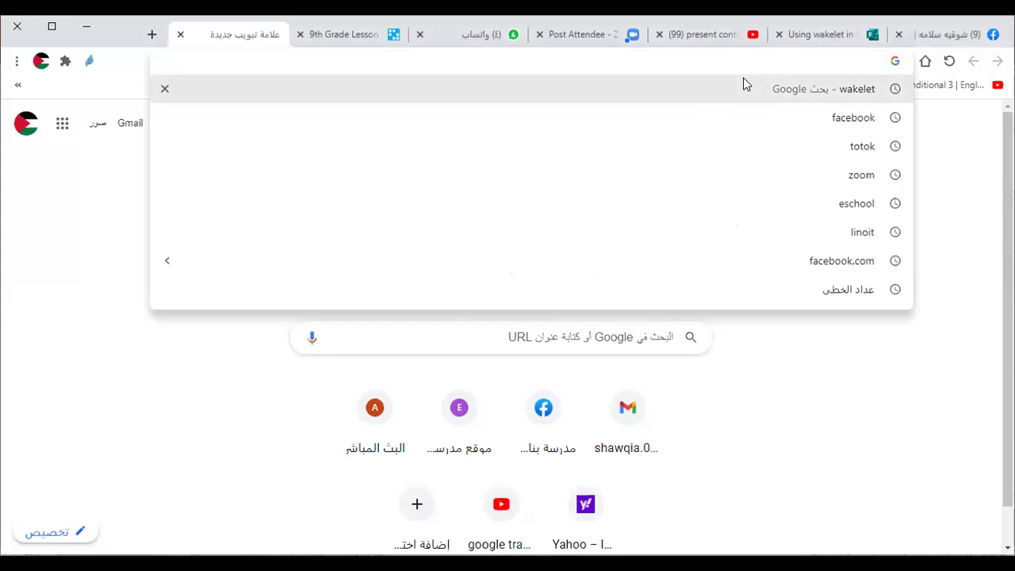
type("wa")
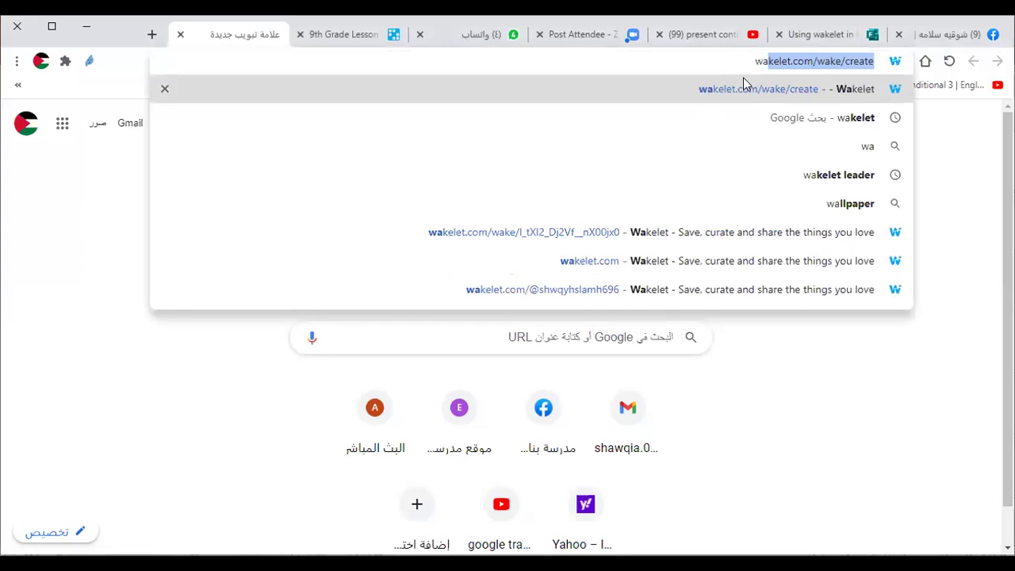
type("kelet")
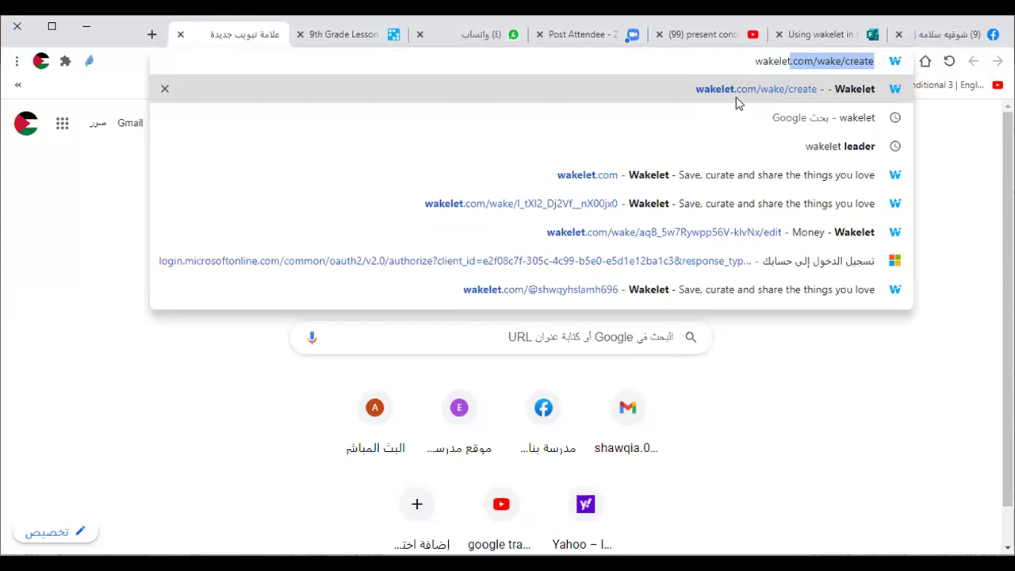
left_click(736, 96)
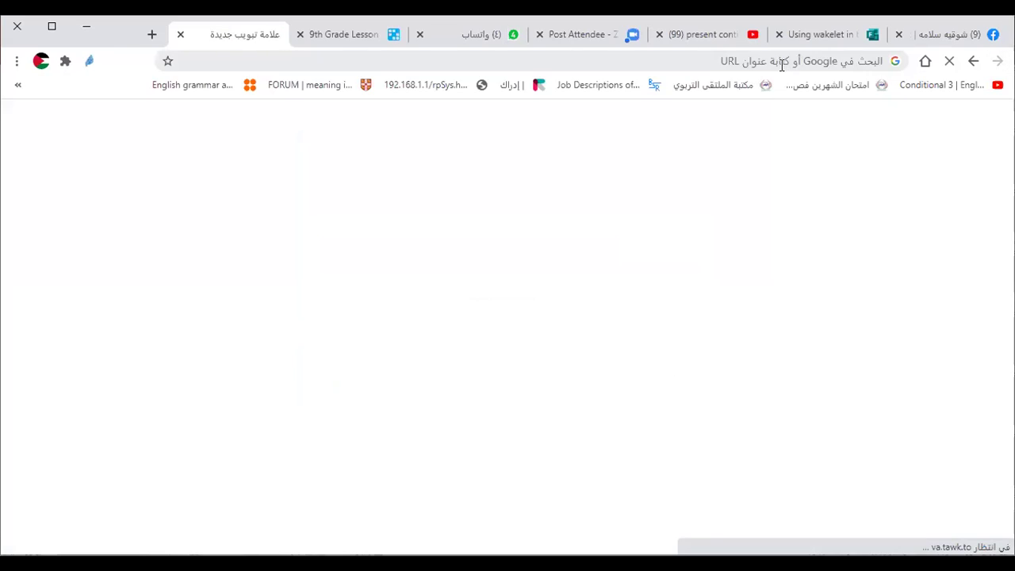
- Retype 'wak' in the address bar and run a web search for wakelet
left_click(781, 63)
type("wakelet.com/wake/c")
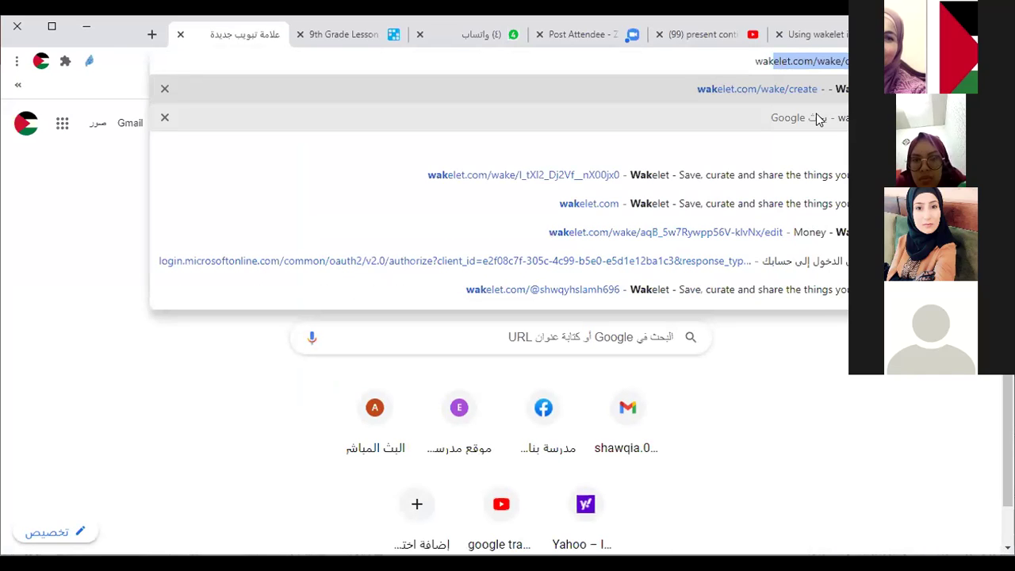
left_click(791, 216)
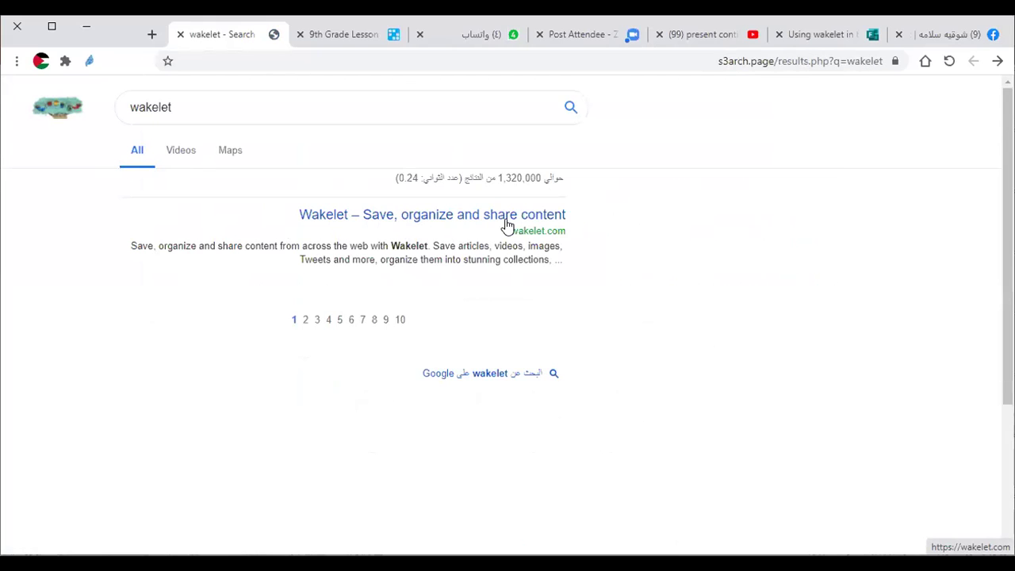
- Open the 'Wakelet – Save, organize and share content' result to reach the 229-collection profile page
left_click(449, 218)
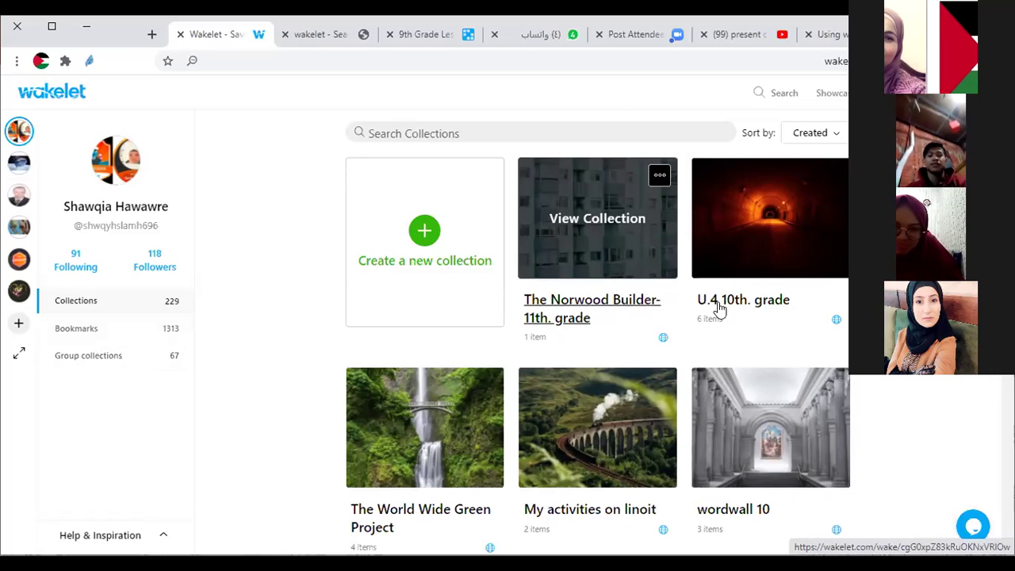
scroll(712, 336, "down", 1)
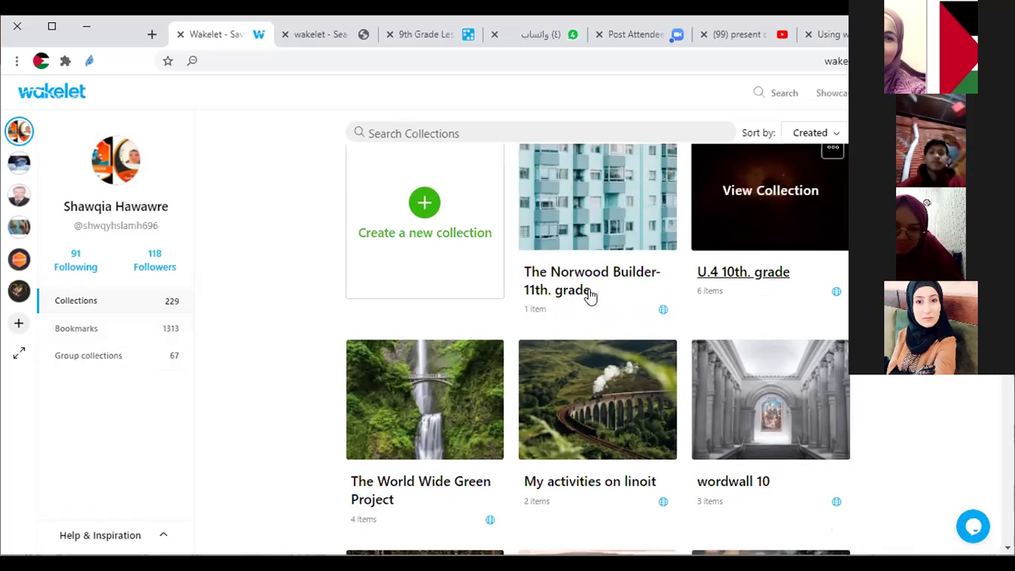
scroll(590, 295, "down", 2)
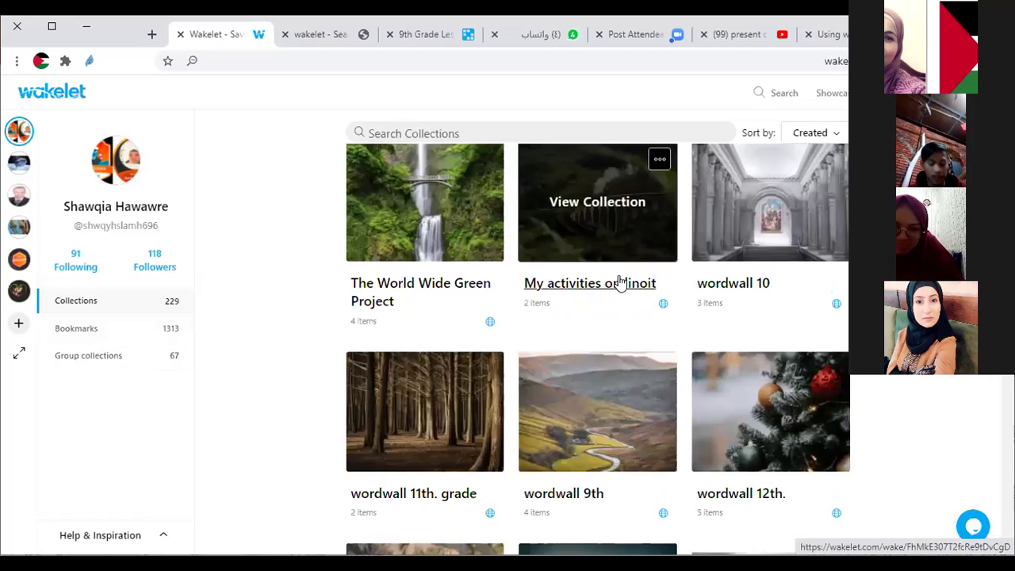
left_click(429, 232)
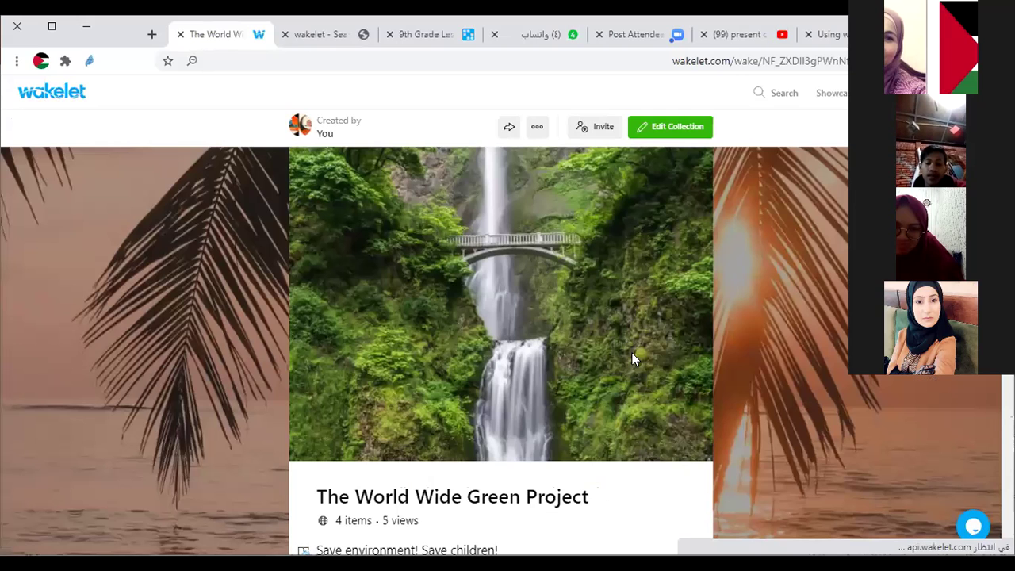
scroll(513, 283, "down", 2)
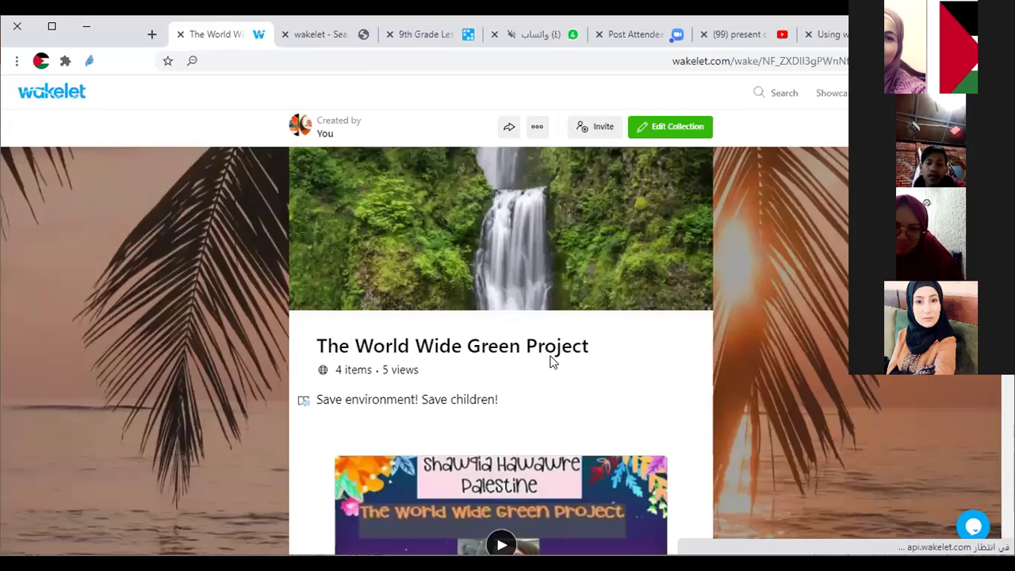
scroll(664, 285, "down", 3)
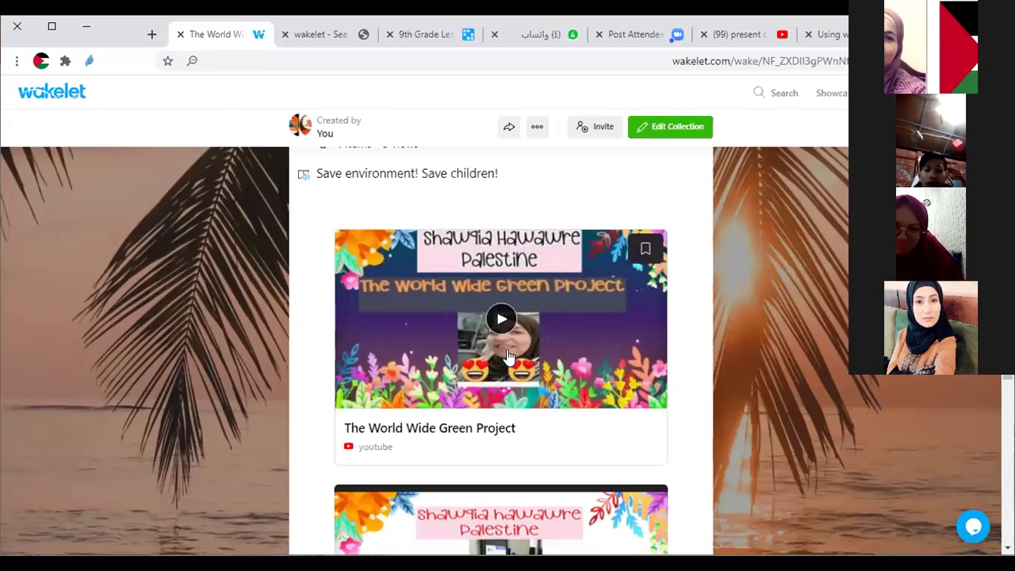
scroll(555, 289, "down", 4)
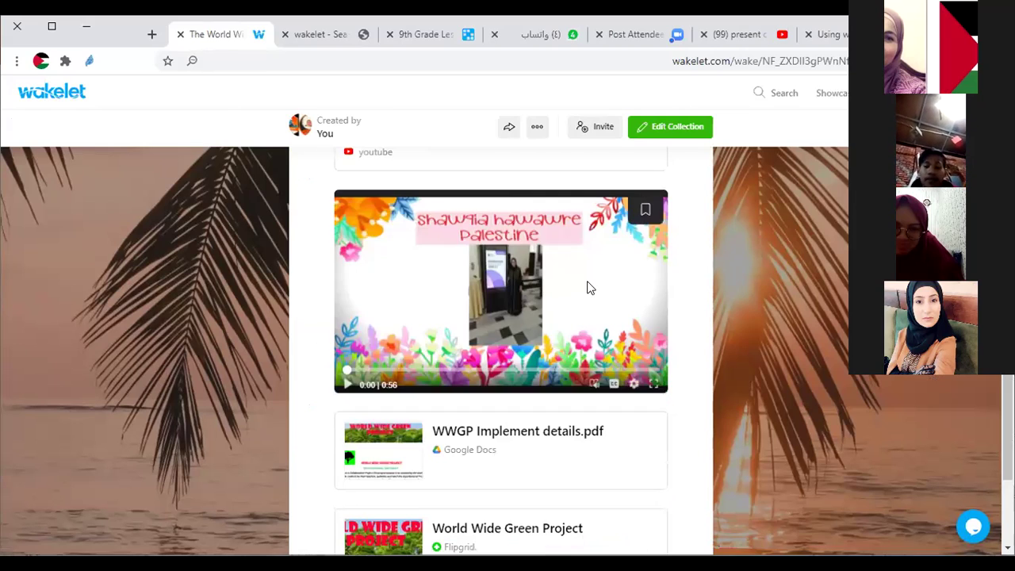
scroll(588, 287, "down", 2)
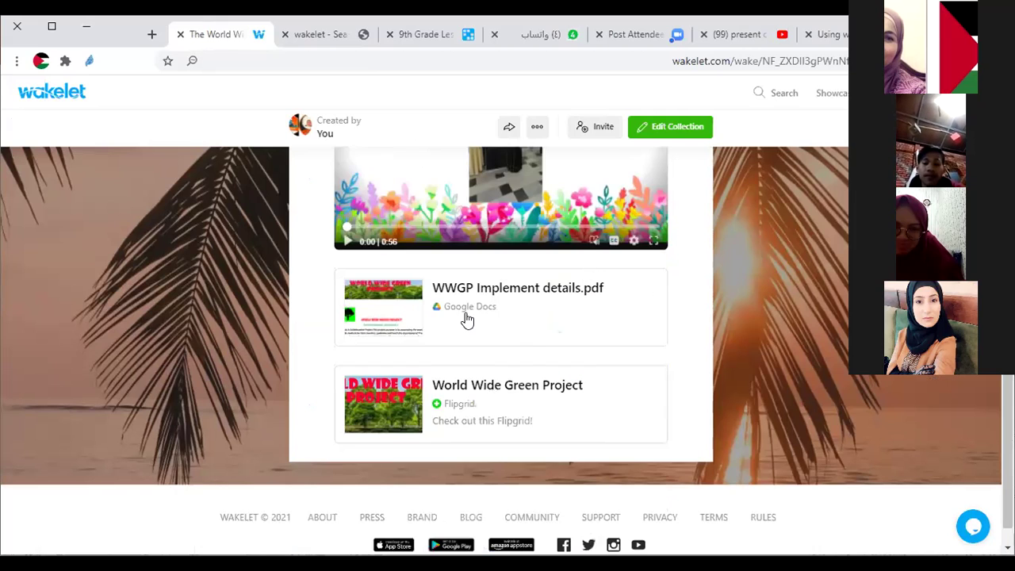
scroll(526, 339, "down", 1)
scroll(643, 219, "up", 10)
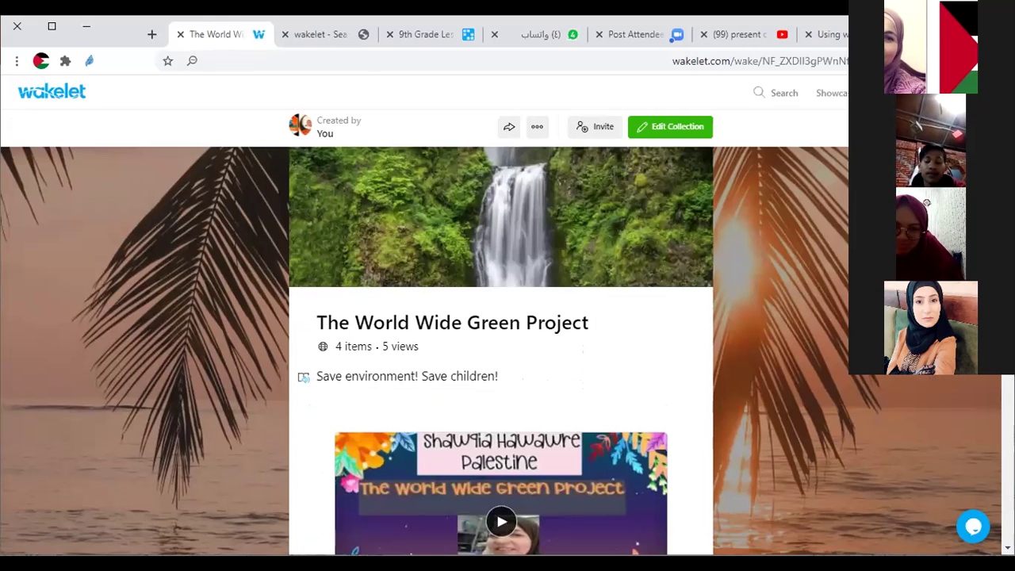
key("alt+Left")
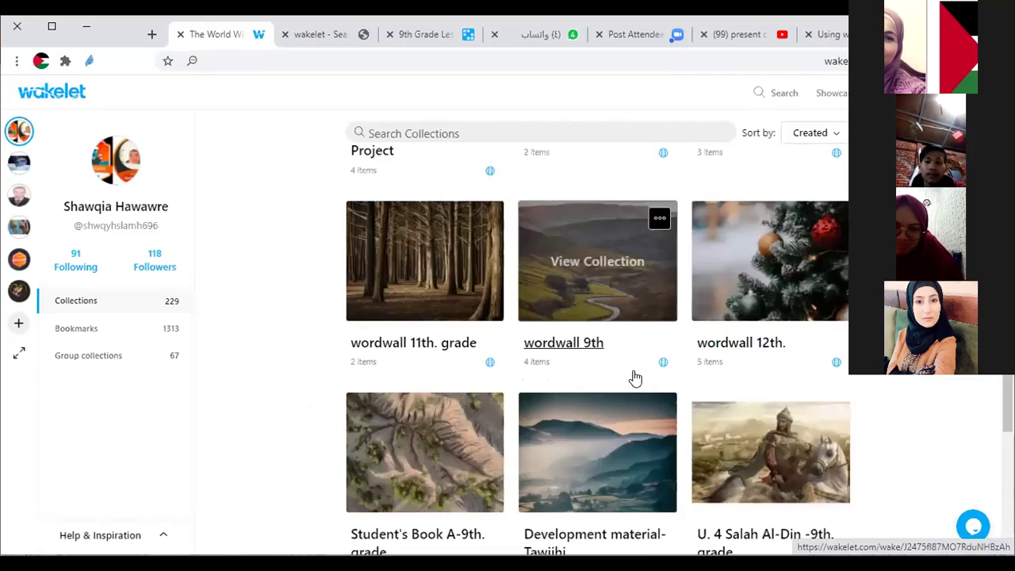
scroll(515, 349, "down", 3)
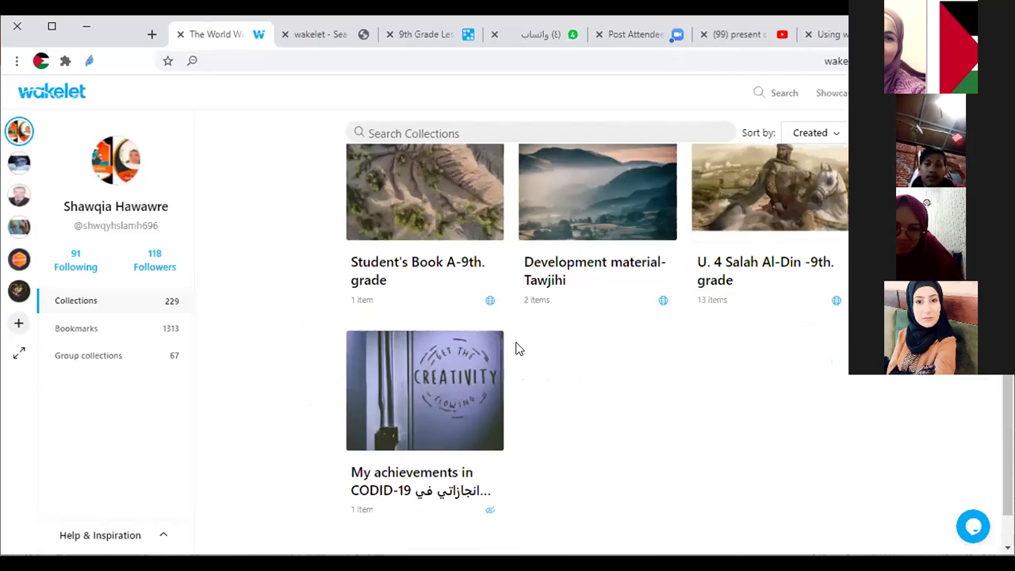
left_click(746, 274)
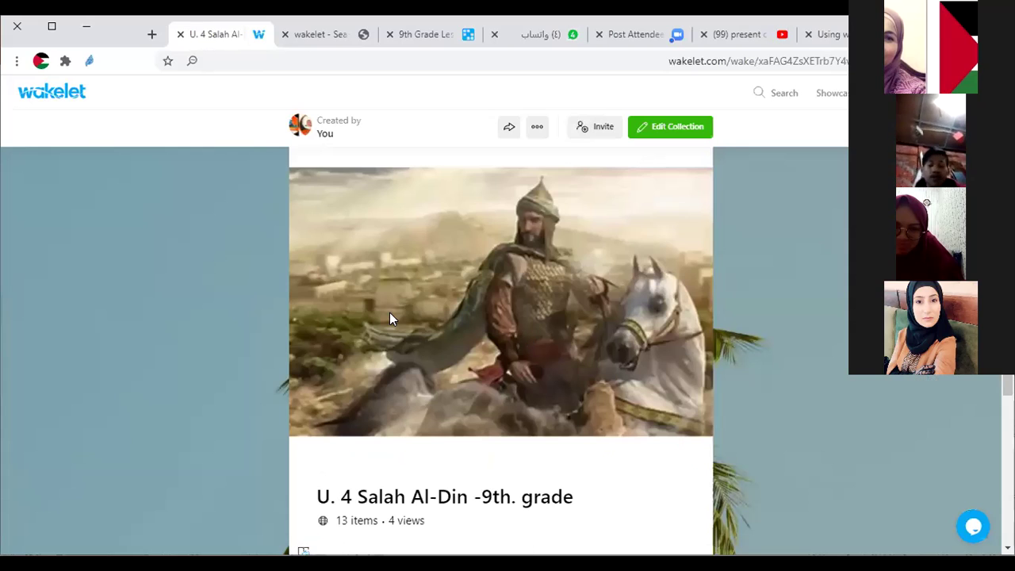
- Scroll to the end of the Salah Al-Din collection, past the past-perfect PDF and lino board
scroll(315, 361, "down", 2)
scroll(412, 309, "down", 1)
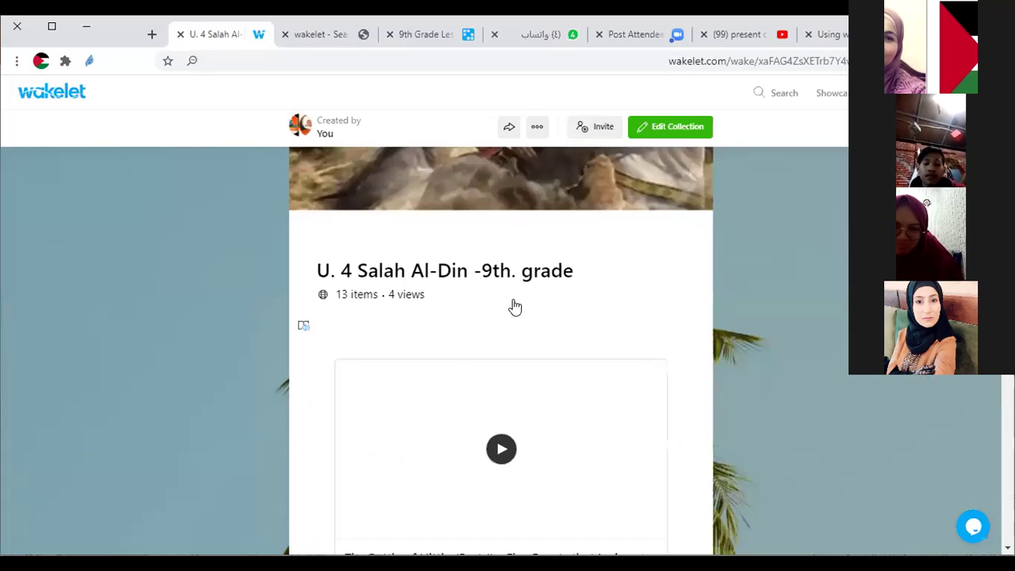
scroll(515, 306, "down", 2)
scroll(498, 369, "down", 3)
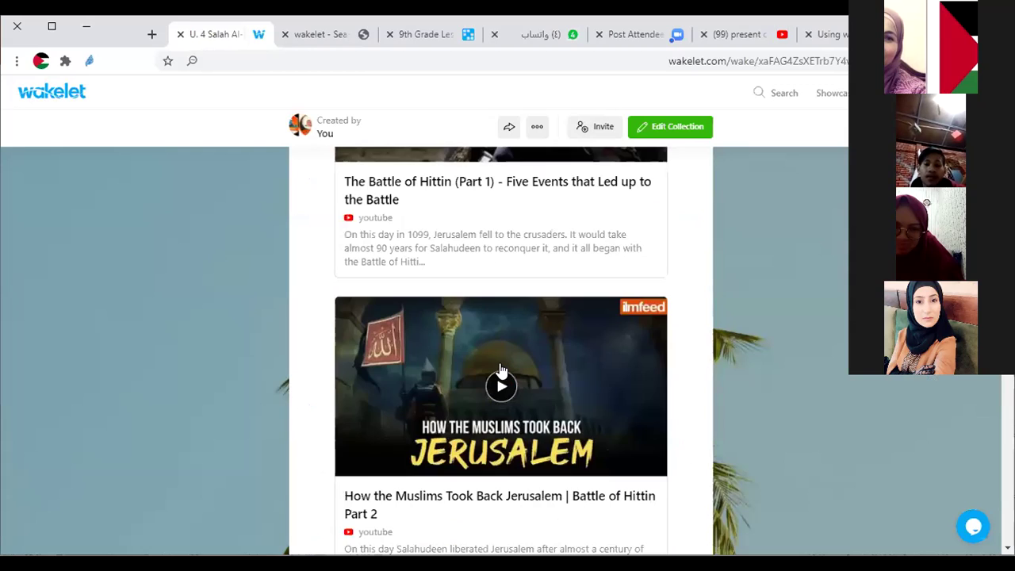
scroll(501, 322, "down", 1)
scroll(469, 328, "down", 2)
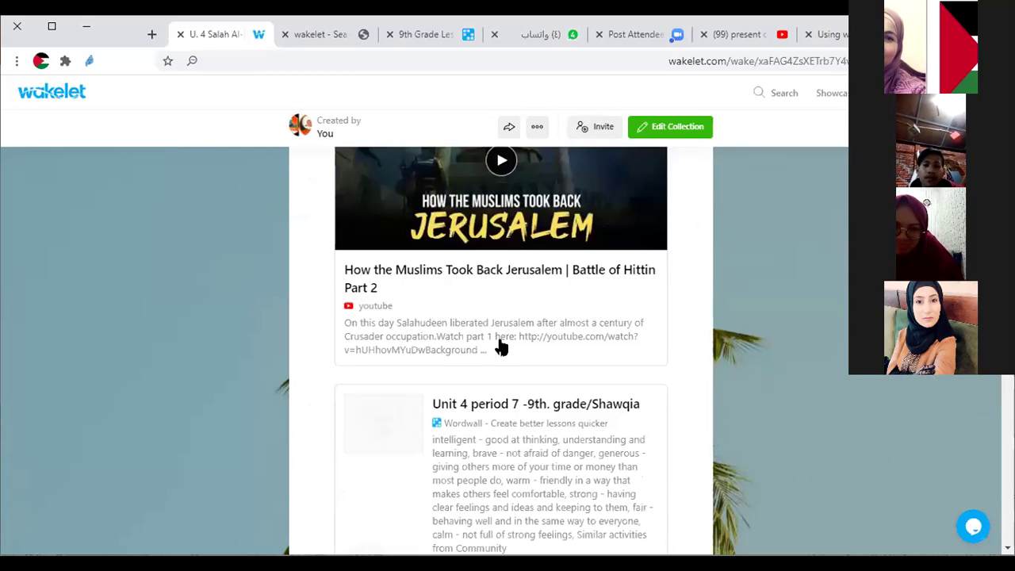
scroll(503, 345, "down", 2)
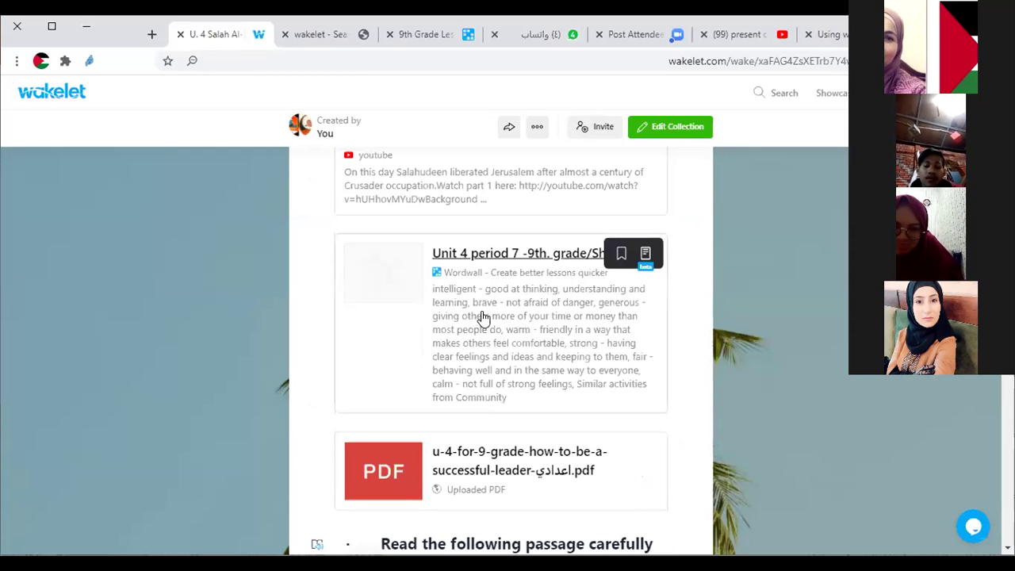
scroll(456, 333, "down", 1)
scroll(393, 337, "down", 2)
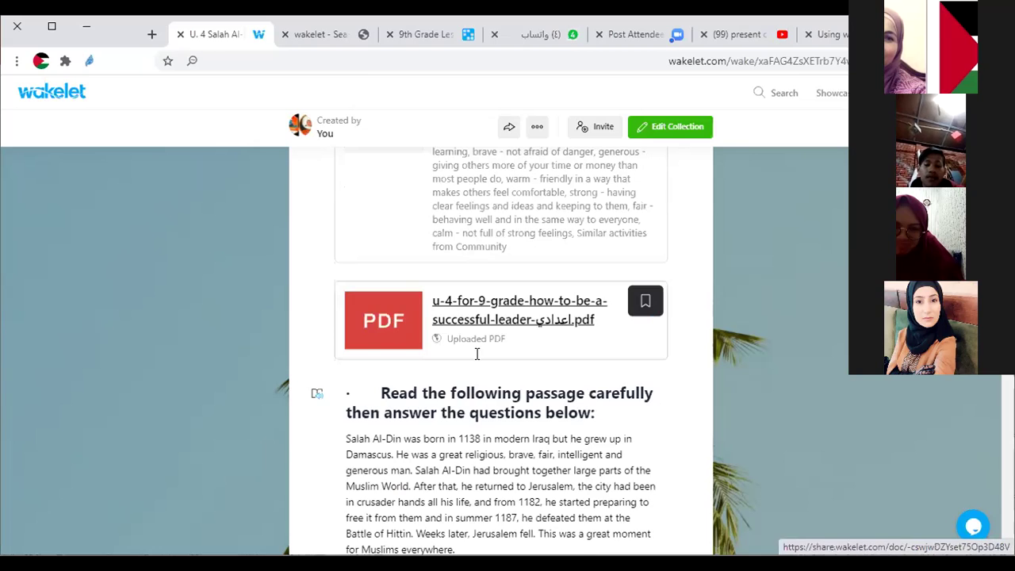
scroll(469, 289, "down", 2)
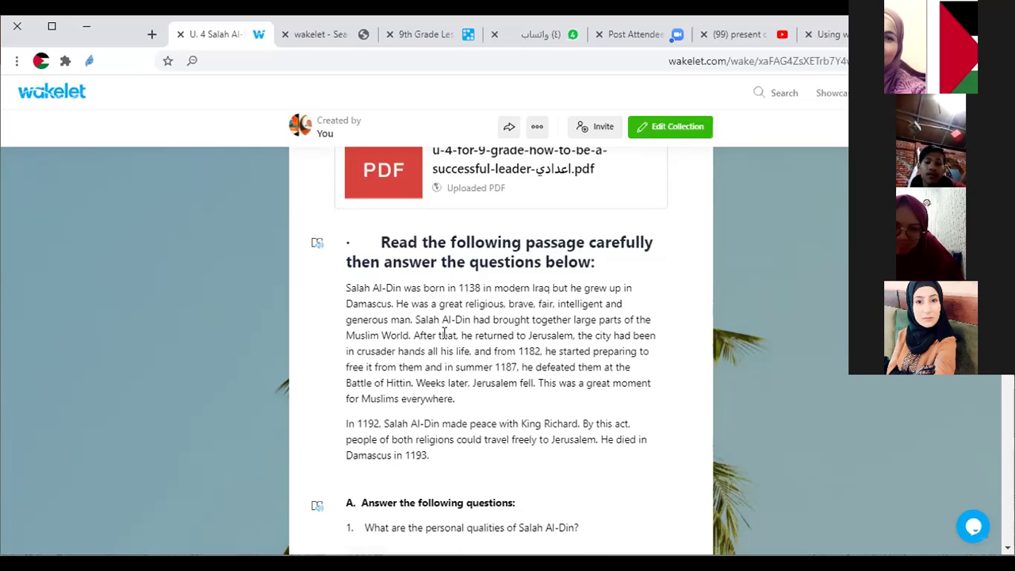
scroll(447, 341, "down", 2)
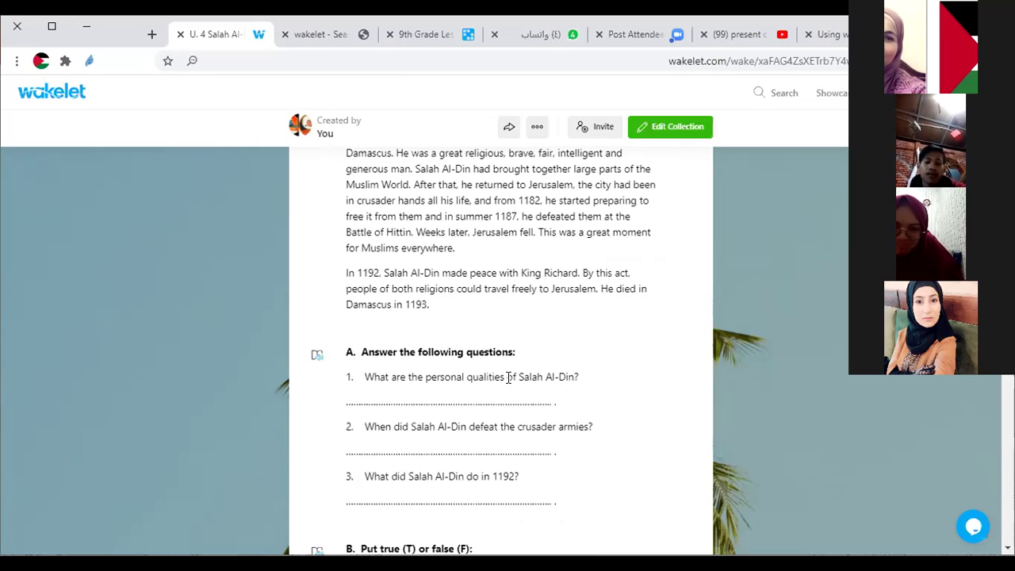
scroll(478, 320, "down", 1)
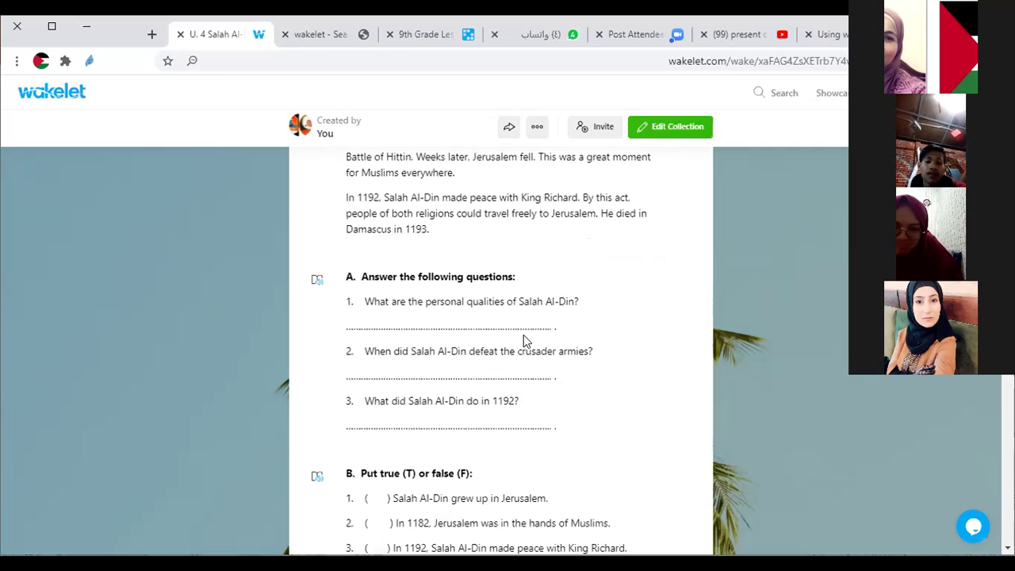
scroll(507, 297, "down", 2)
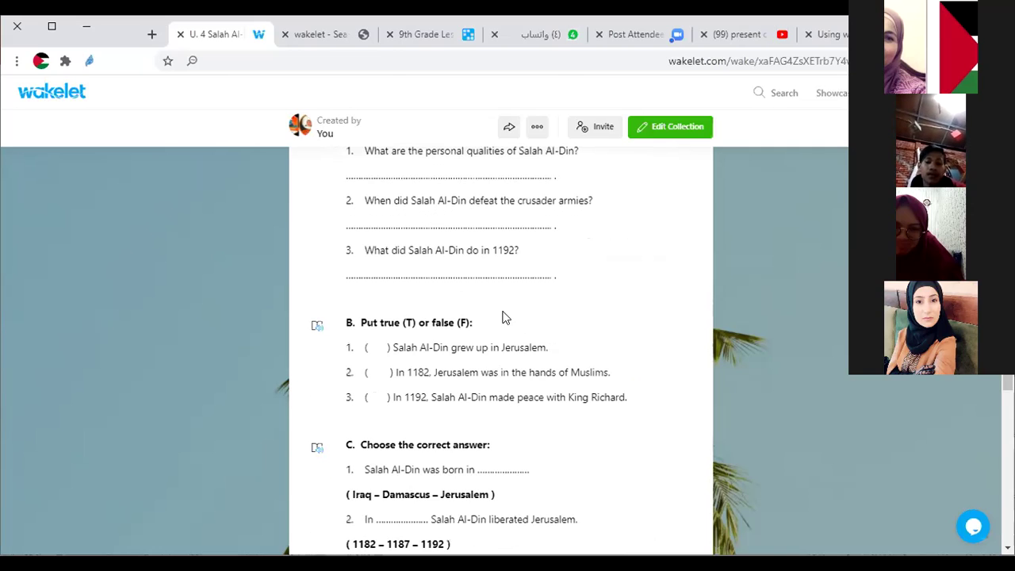
scroll(511, 321, "down", 1)
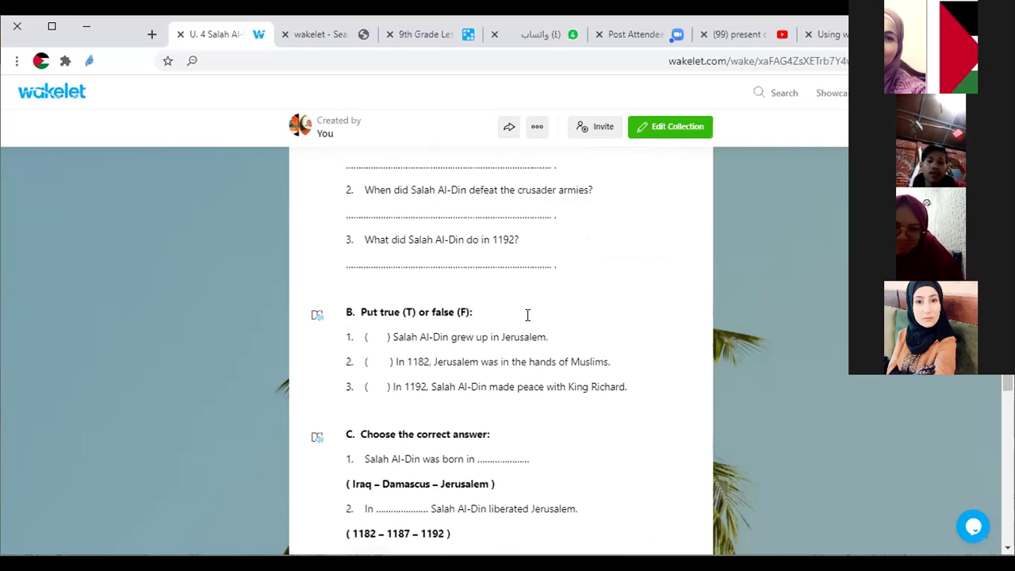
scroll(508, 295, "down", 3)
scroll(507, 305, "down", 2)
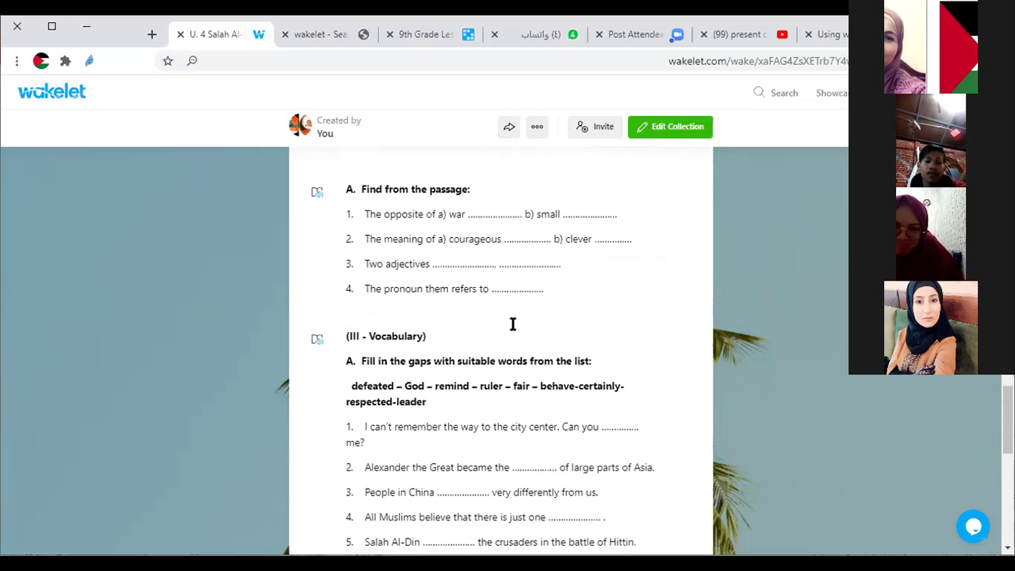
scroll(513, 323, "down", 2)
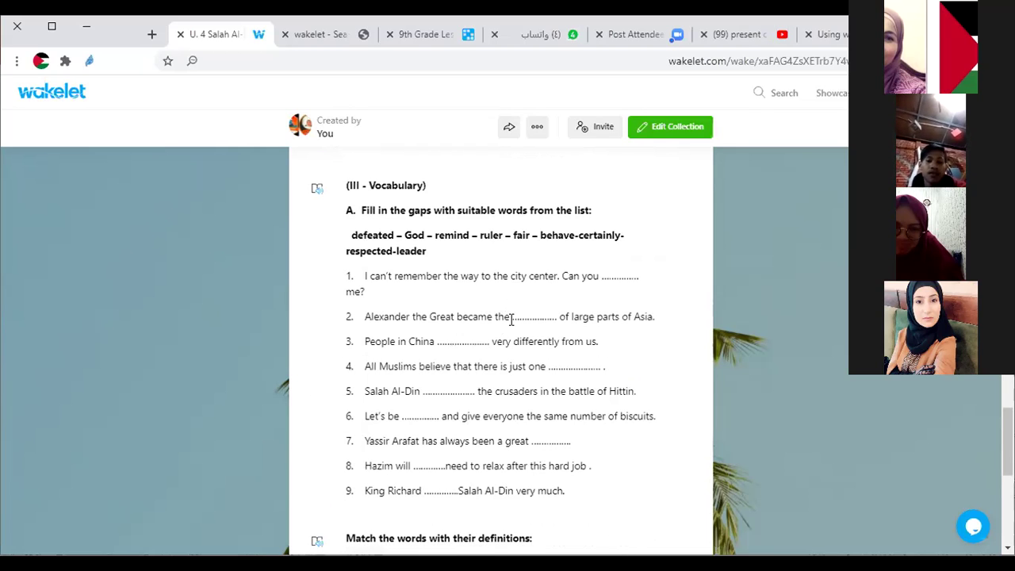
scroll(516, 309, "down", 3)
scroll(516, 290, "down", 4)
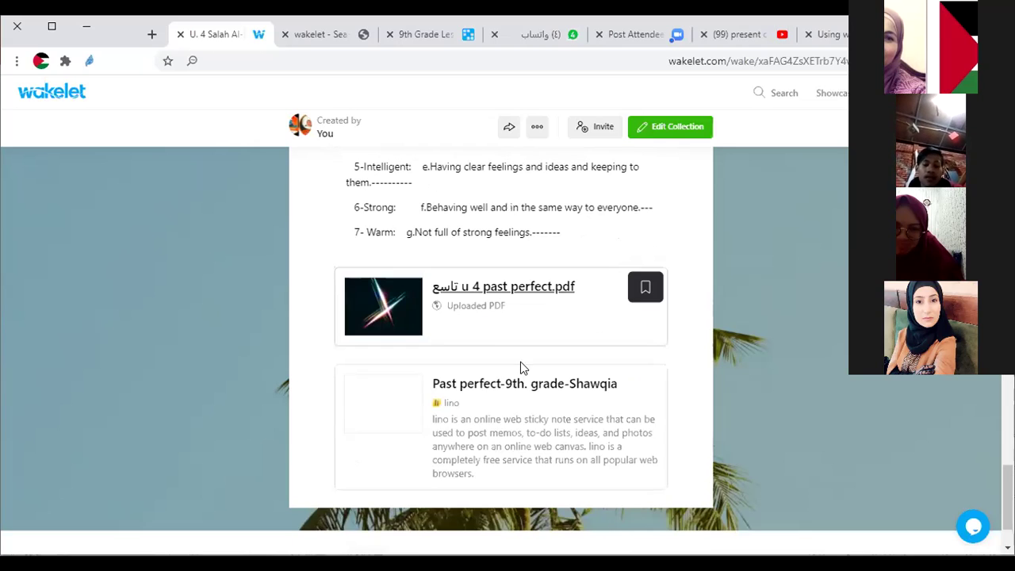
scroll(520, 369, "down", 2)
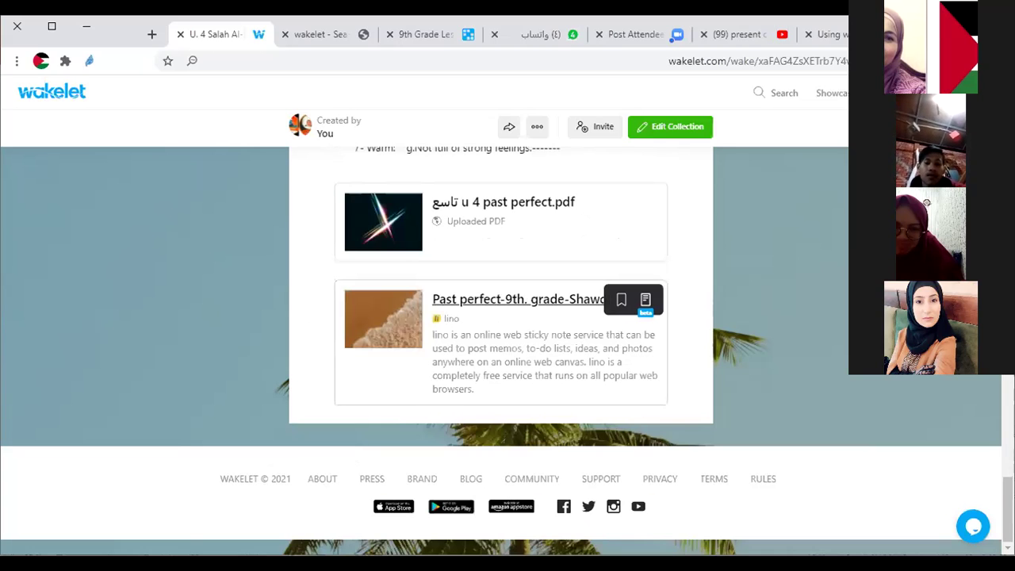
scroll(515, 317, "up", 4)
- Return to the collections grid and open the Happy Thanksgiving Day collection
key("alt+Left")
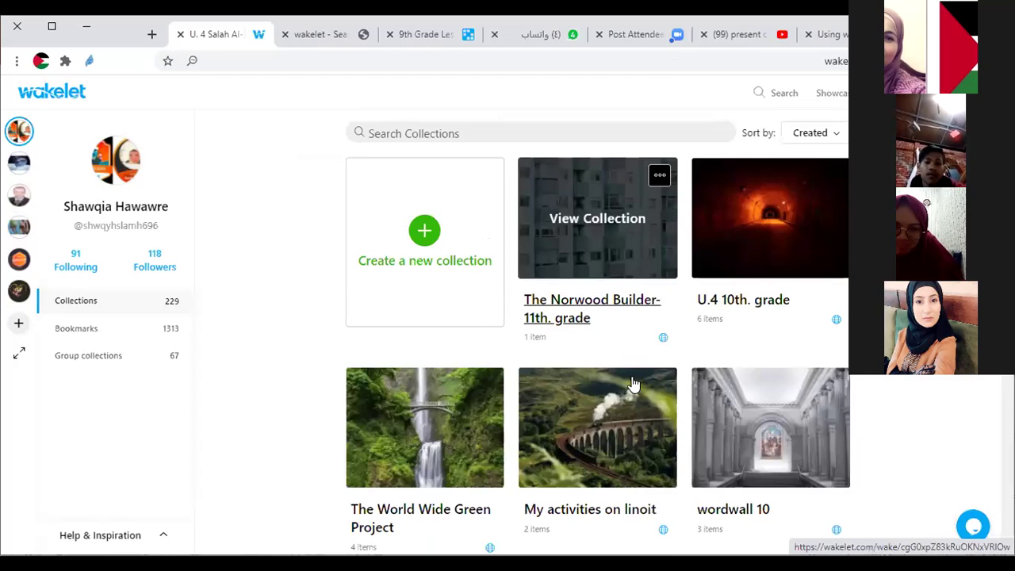
scroll(632, 384, "down", 5)
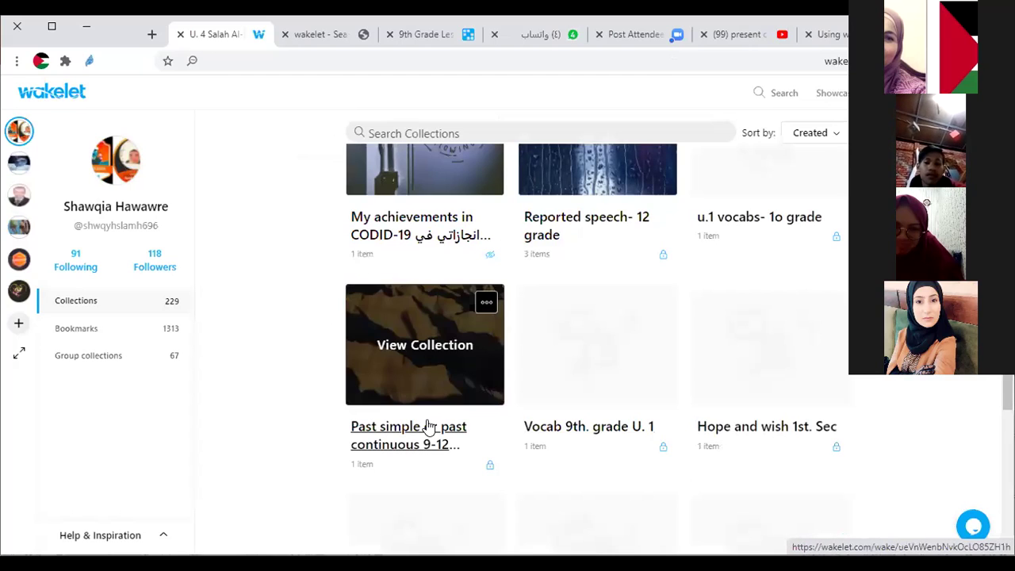
scroll(500, 363, "down", 3)
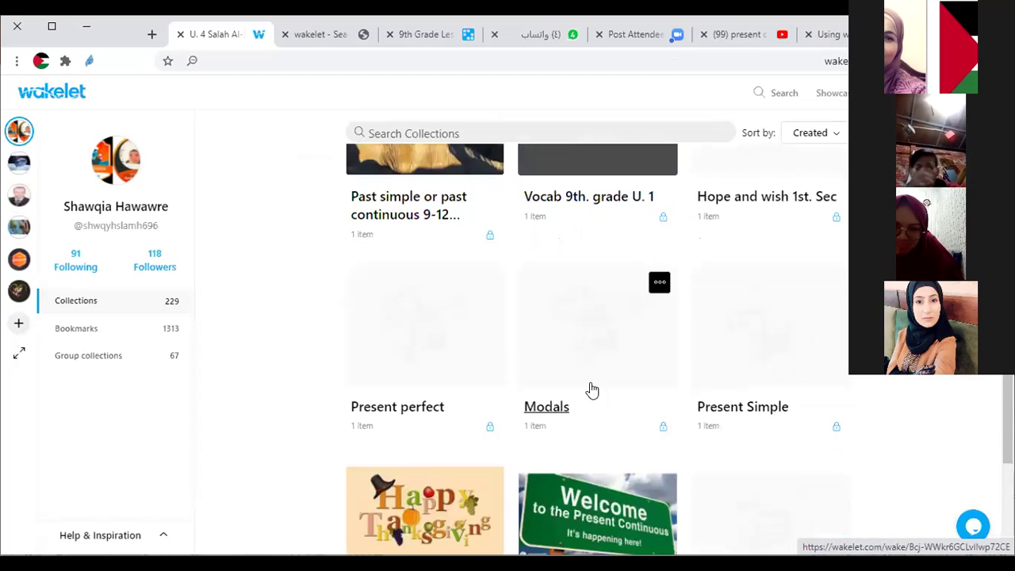
scroll(491, 394, "down", 2)
scroll(409, 324, "down", 1)
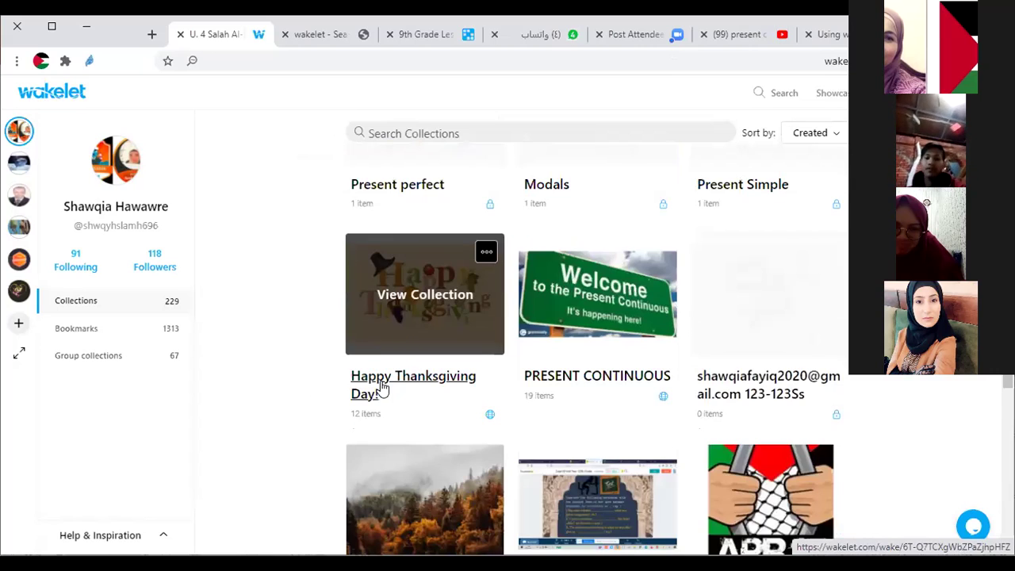
scroll(759, 460, "down", 2)
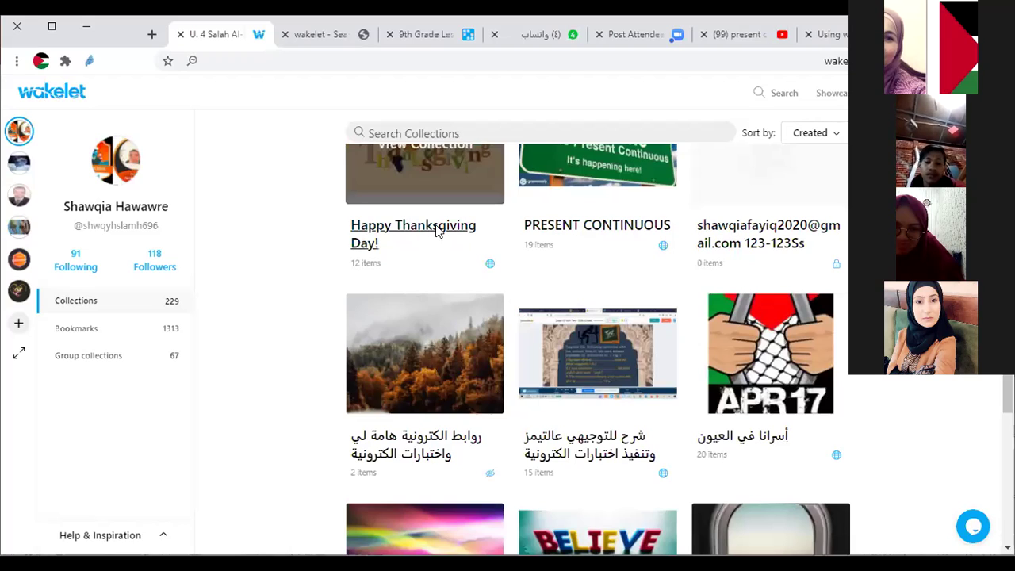
scroll(456, 285, "up", 2)
left_click(443, 287)
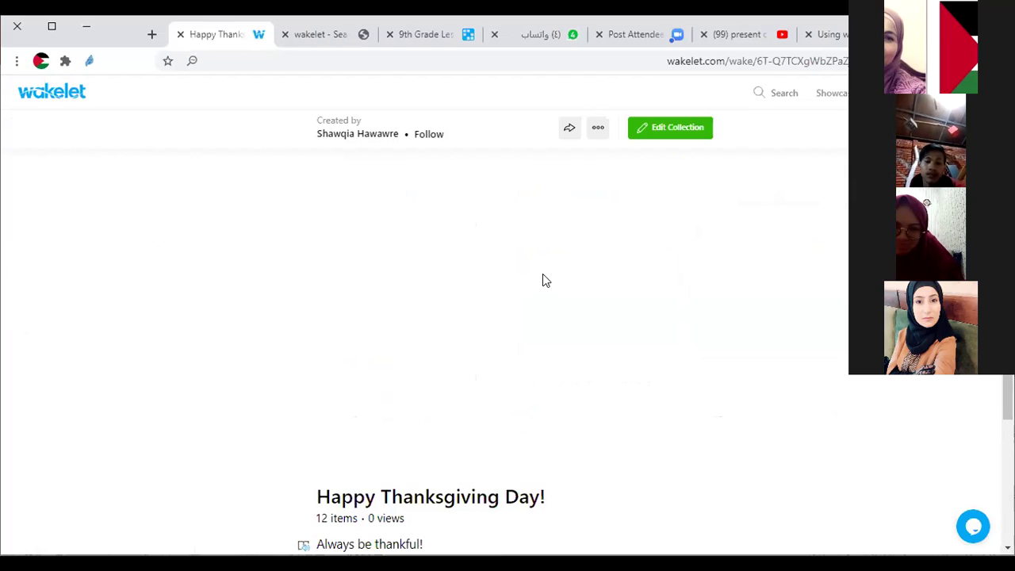
- Browse the Thanksgiving notes, video cards and images, then go back to the collections grid
scroll(508, 320, "down", 2)
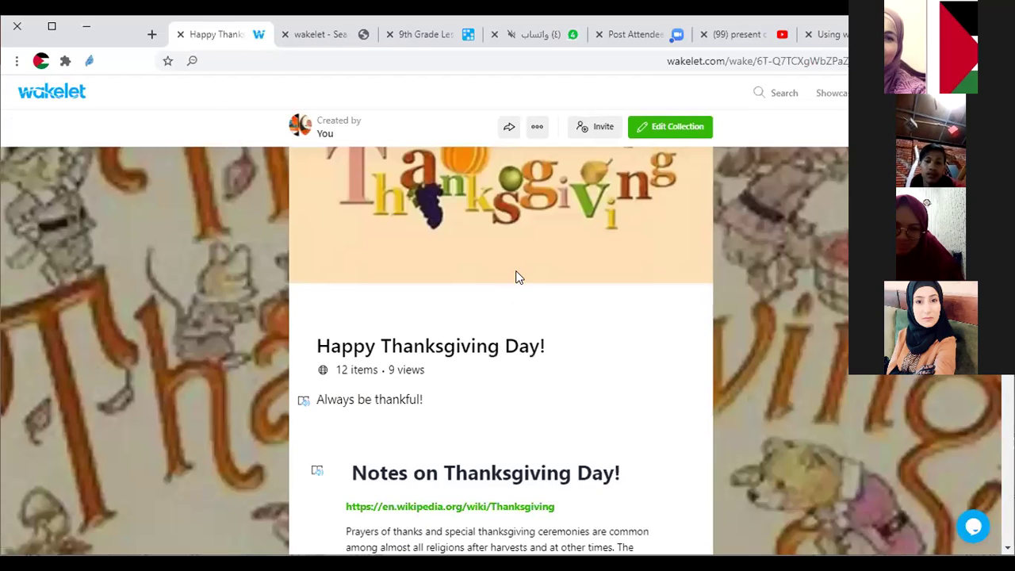
scroll(522, 275, "down", 2)
scroll(531, 272, "down", 1)
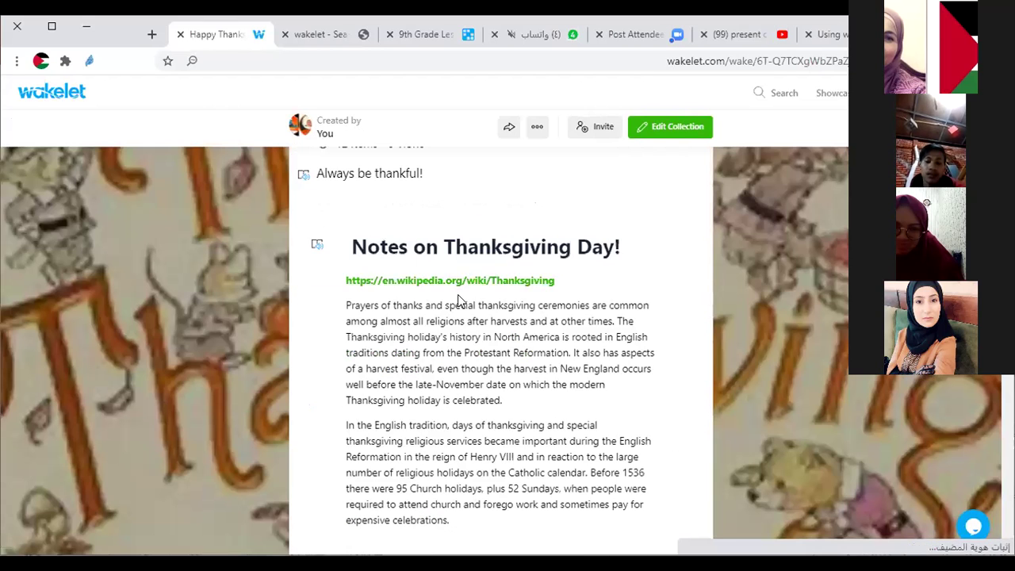
scroll(458, 299, "down", 1)
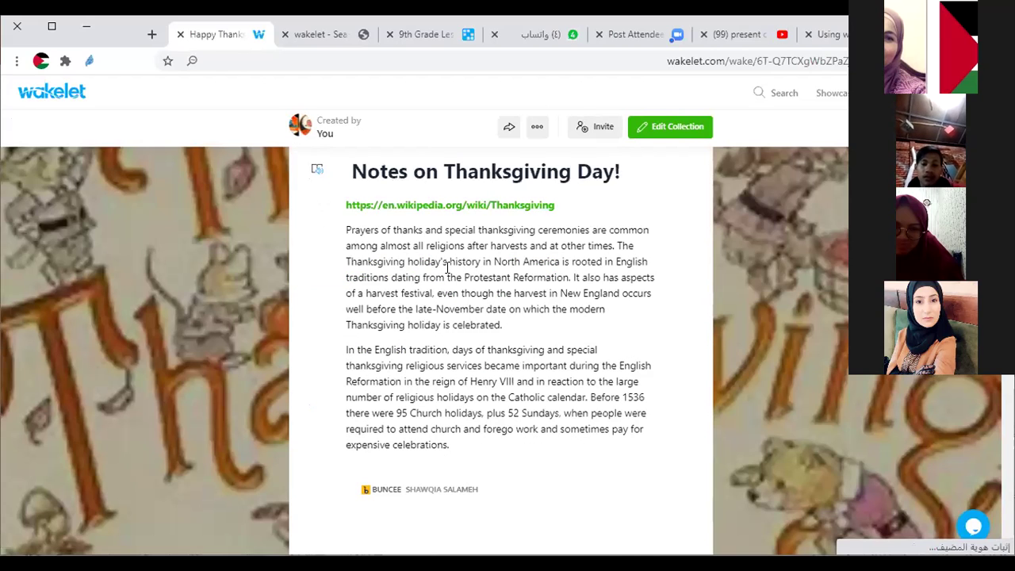
scroll(448, 268, "down", 2)
scroll(509, 264, "down", 4)
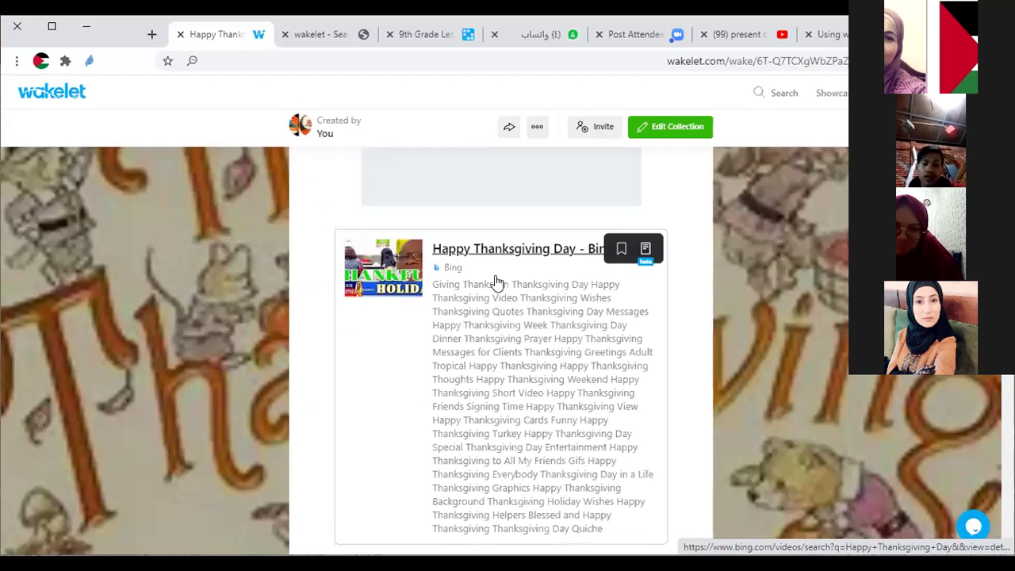
scroll(496, 283, "down", 1)
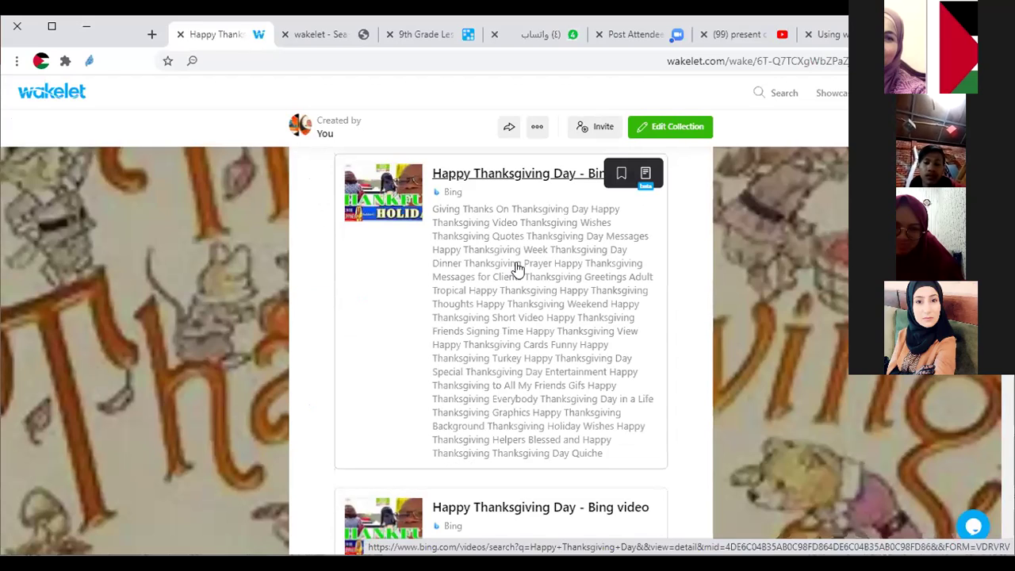
scroll(517, 269, "down", 1)
scroll(528, 265, "down", 2)
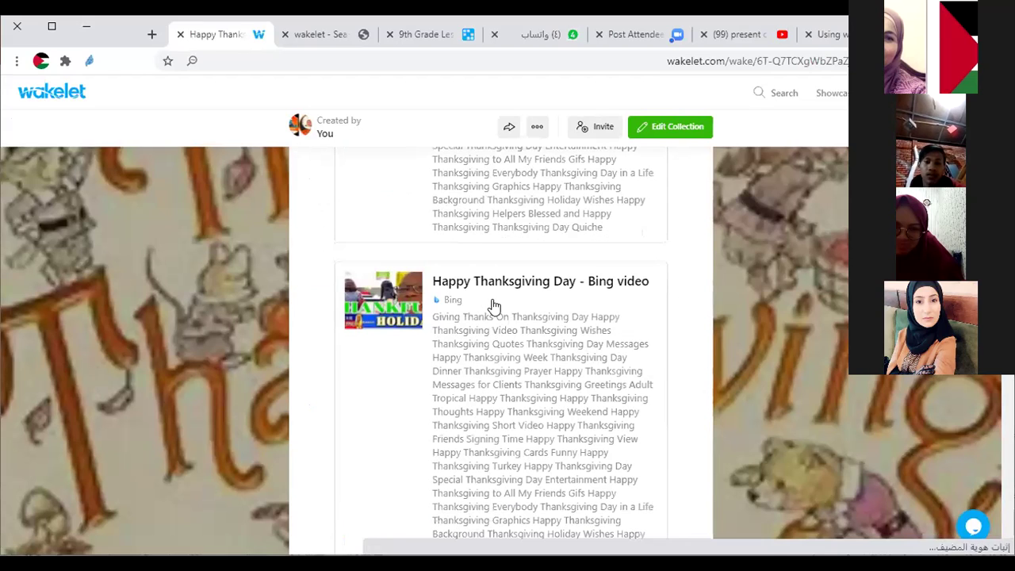
scroll(519, 267, "down", 4)
scroll(476, 277, "down", 4)
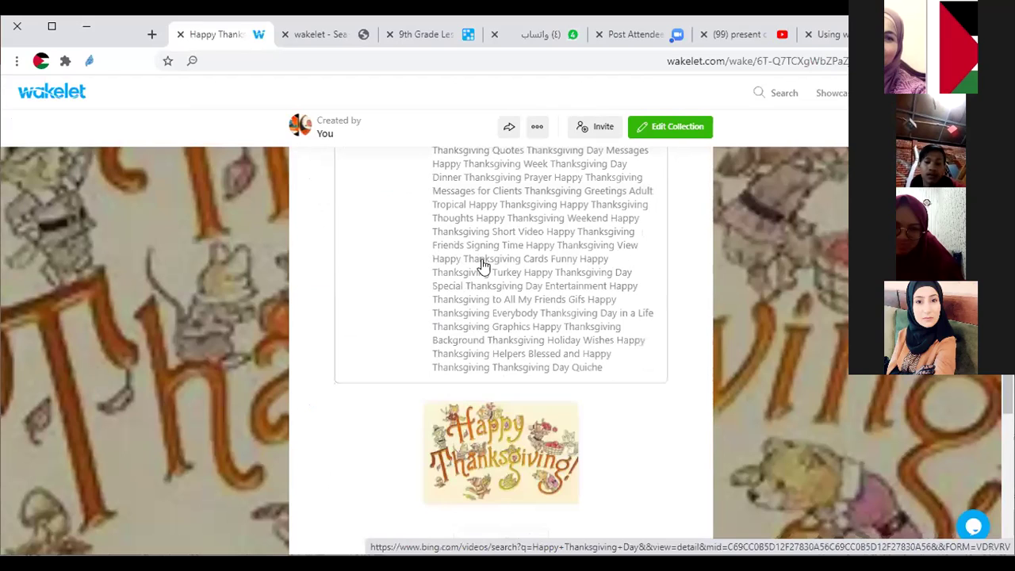
scroll(485, 270, "down", 3)
scroll(483, 283, "down", 3)
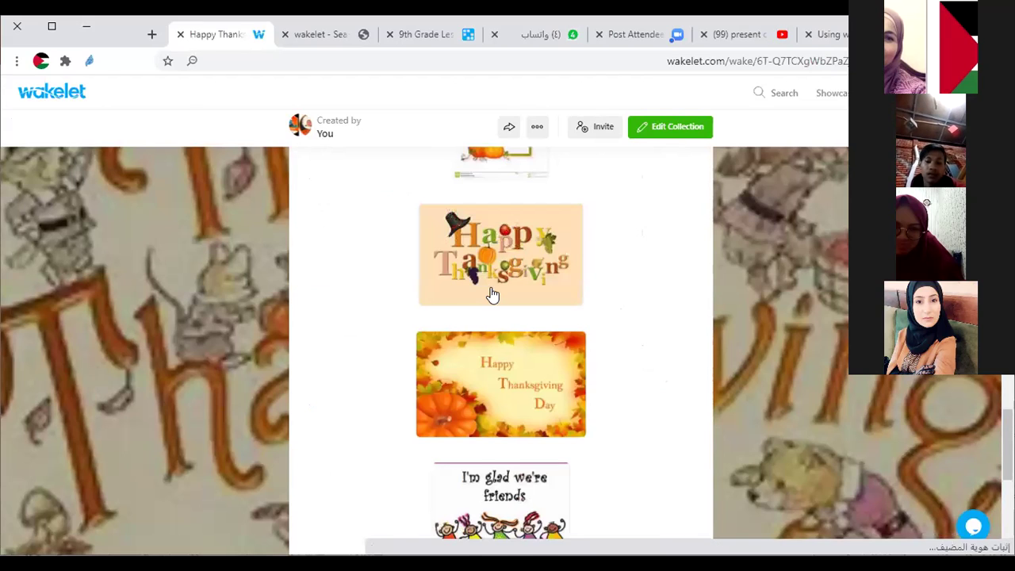
scroll(499, 301, "down", 5)
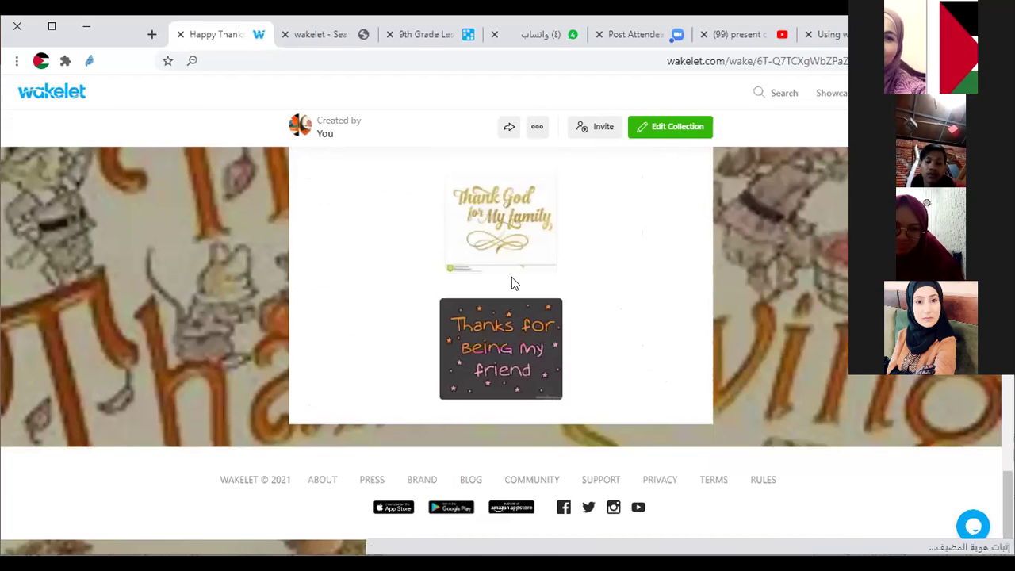
scroll(515, 281, "up", 5)
scroll(528, 222, "up", 5)
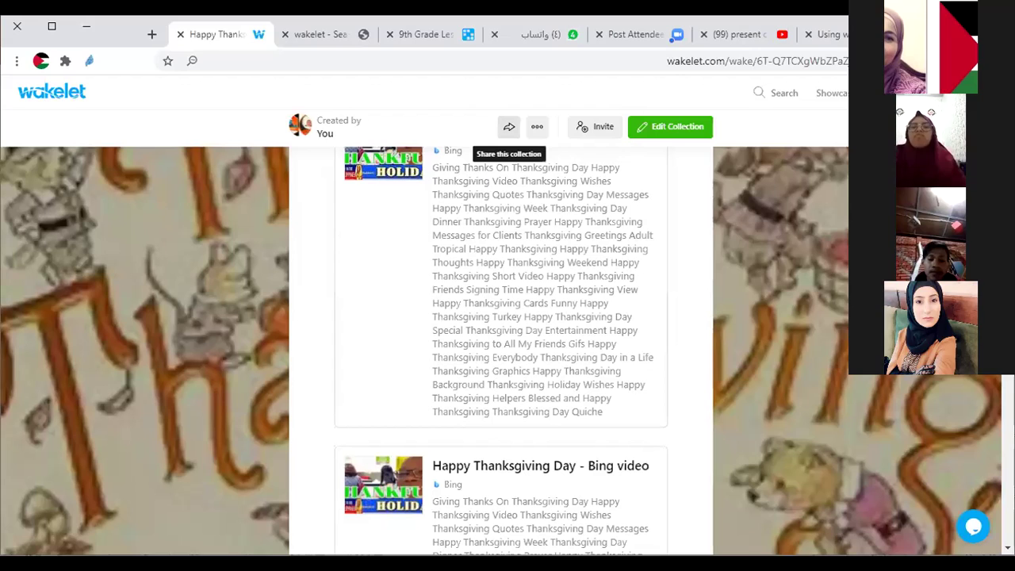
key("alt+Left")
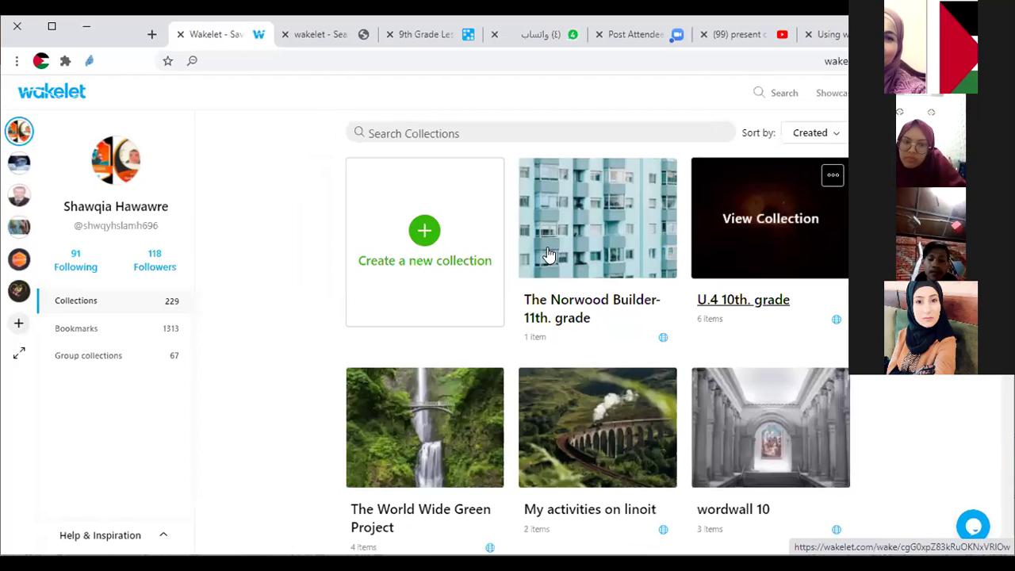